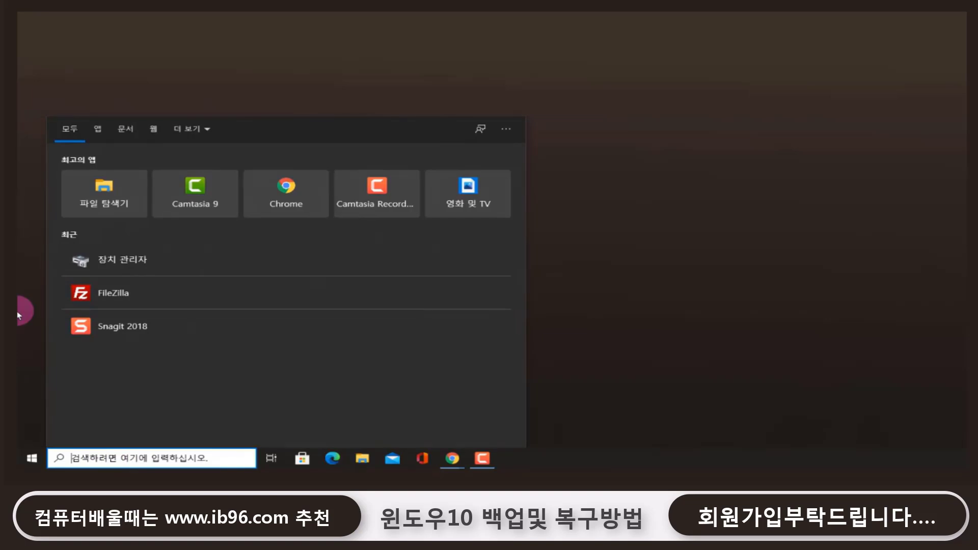
Step: Open the Control Panel's 백업 및 복원(Windows 7) page and start setting up a backup
key(Return)
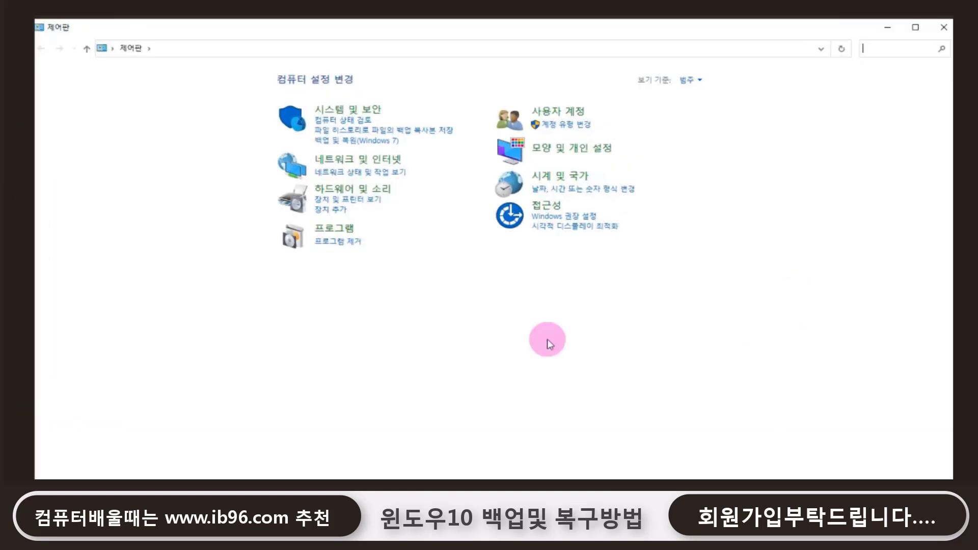
click(366, 147)
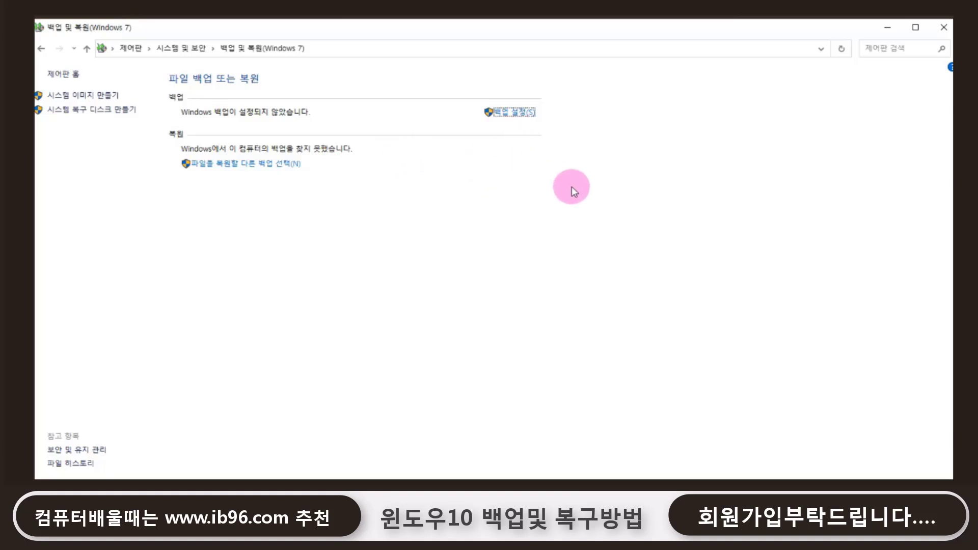
click(508, 122)
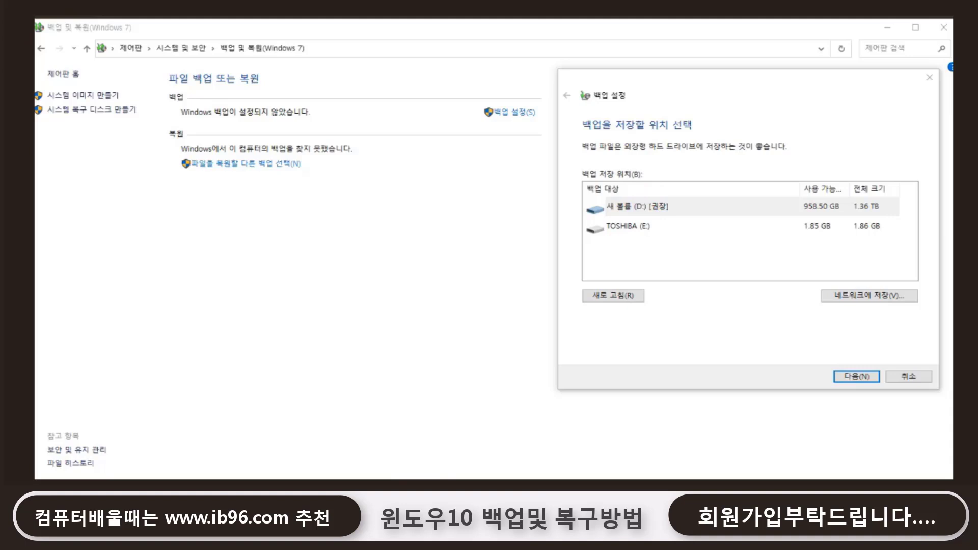
Step: Review the drives under 내 PC in File Explorer and close the window
key(super+e)
click(71, 302)
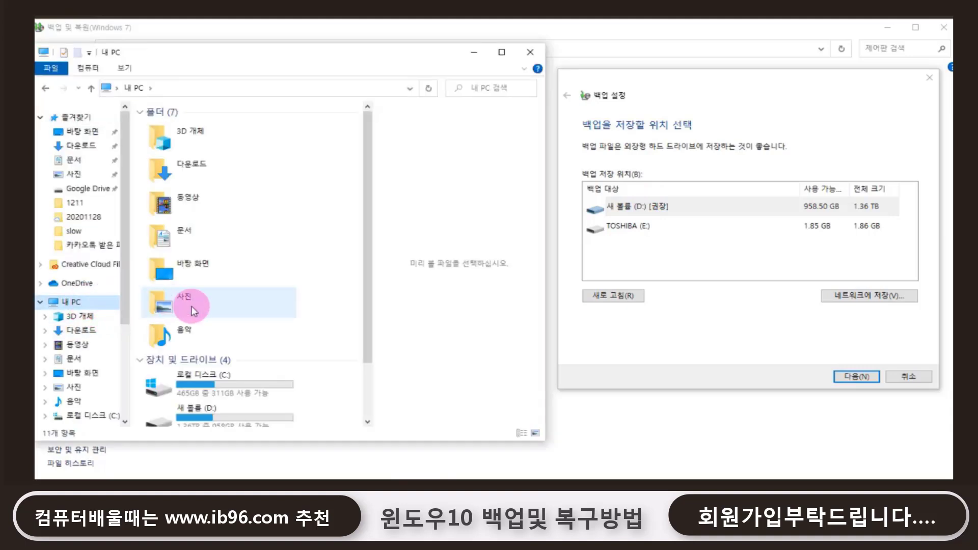
scroll(204, 313, down, 2)
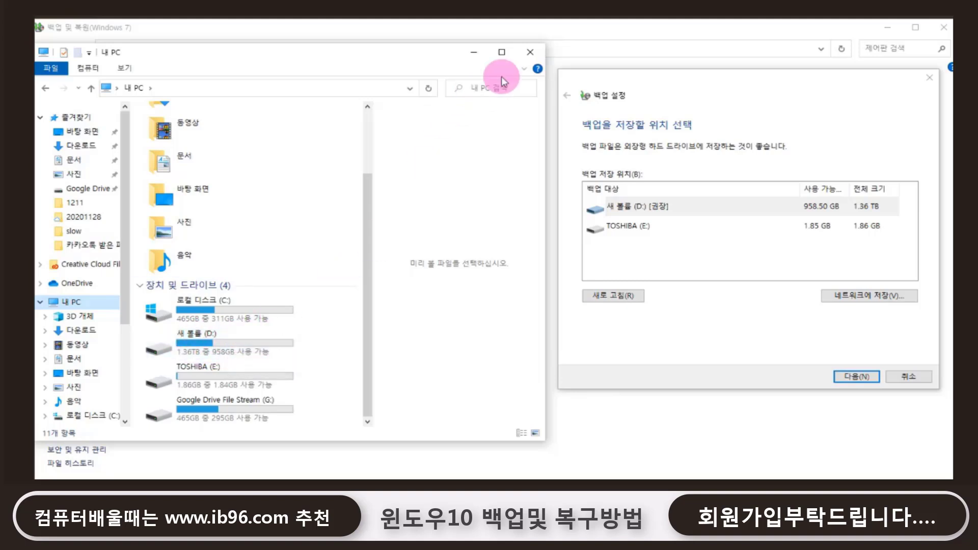
click(530, 53)
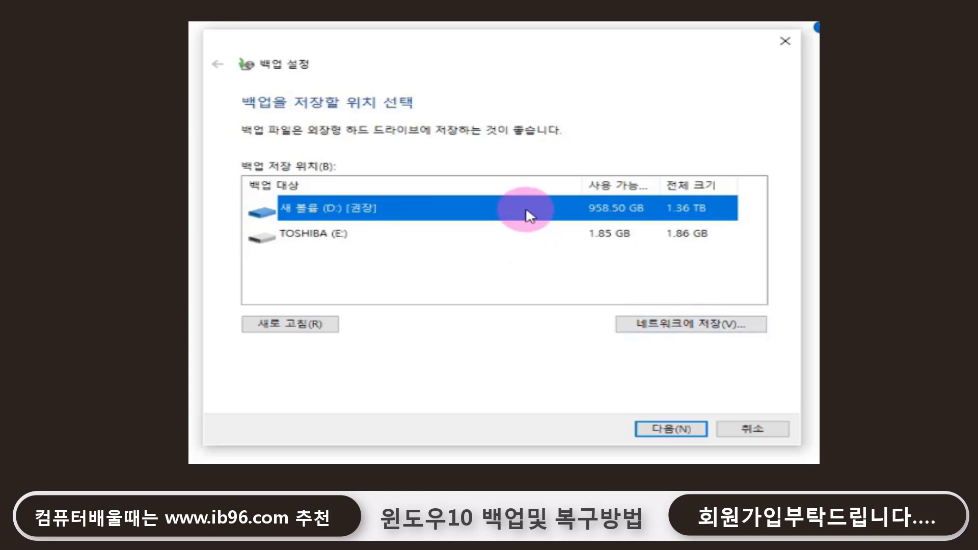
Step: Choose 새 볼륨 (D:) as the backup location with 자동 선택(권장), save the settings and run the backup
click(677, 428)
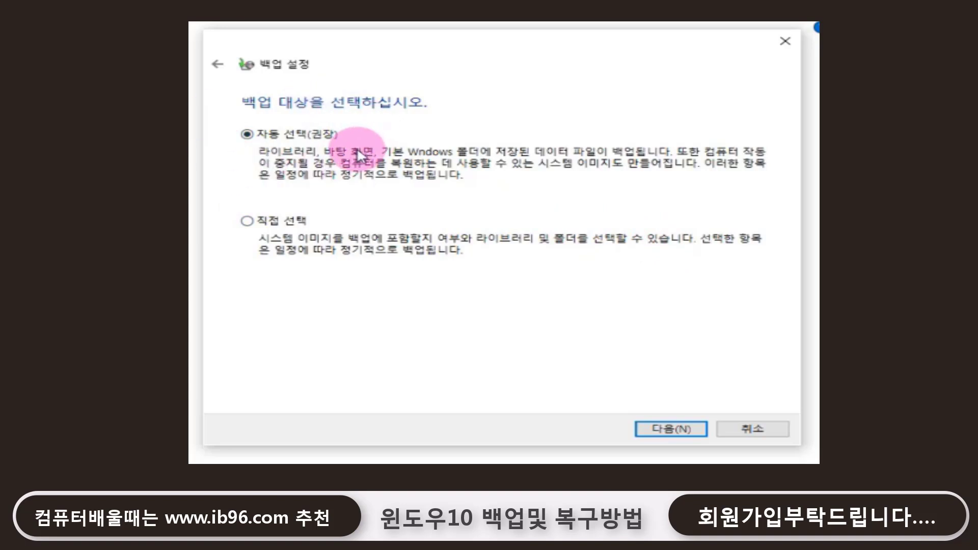
click(684, 429)
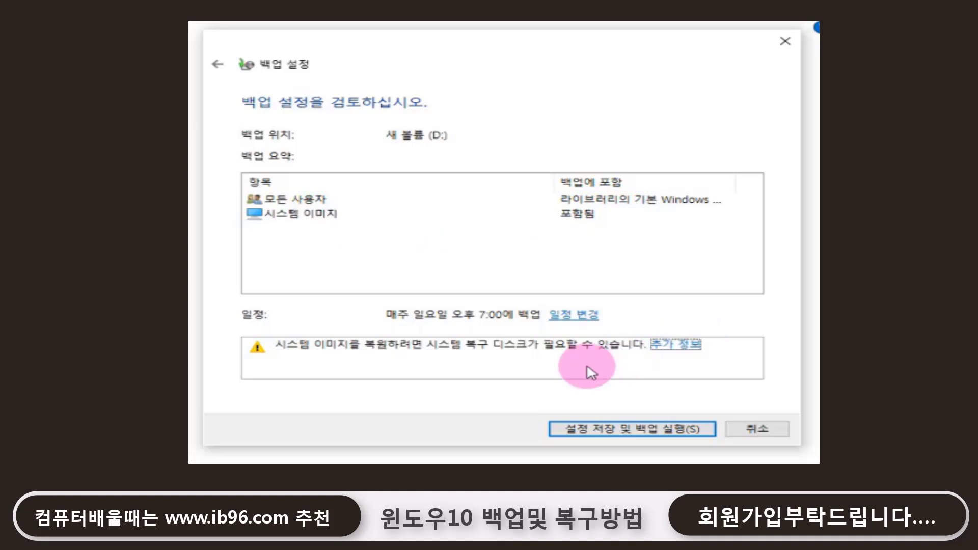
click(652, 432)
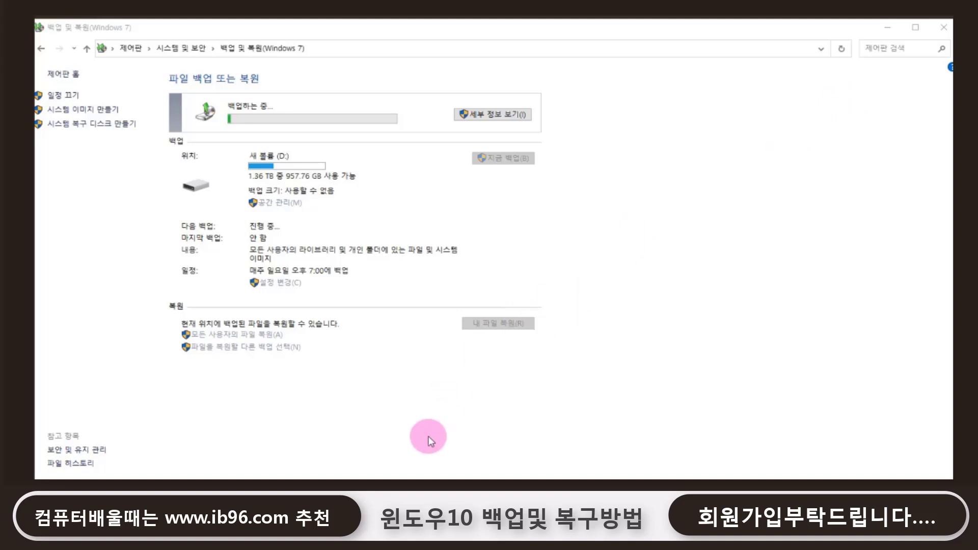
Step: Check the space used on 로컬 디스크 (C:) in its properties, and review the drives under 내 PC
click(379, 483)
click(532, 55)
click(377, 482)
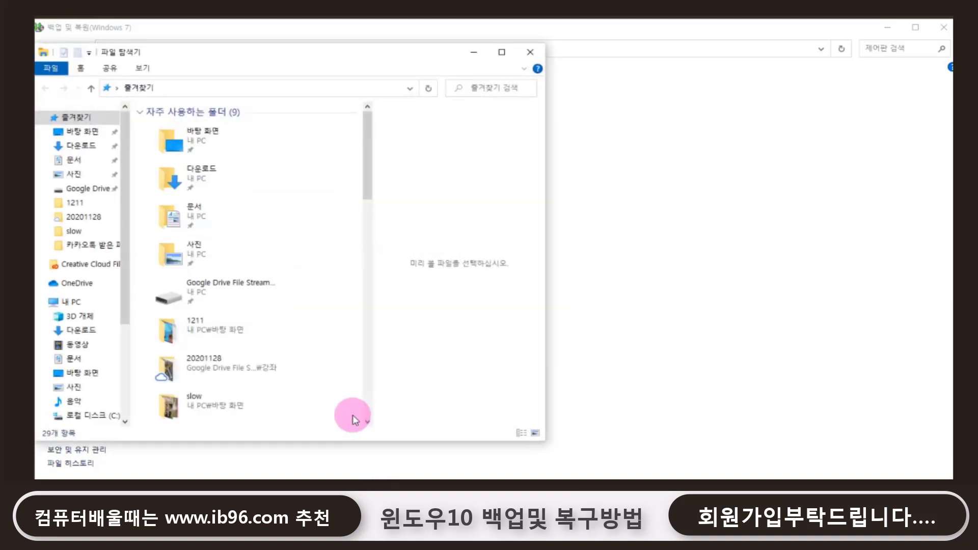
click(79, 303)
scroll(244, 321, down, 2)
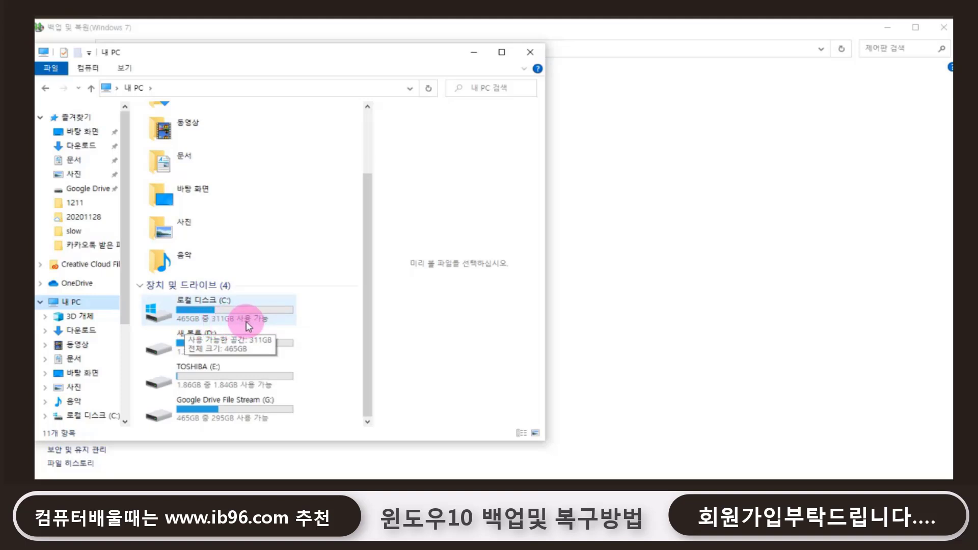
click(218, 306)
right_click(218, 307)
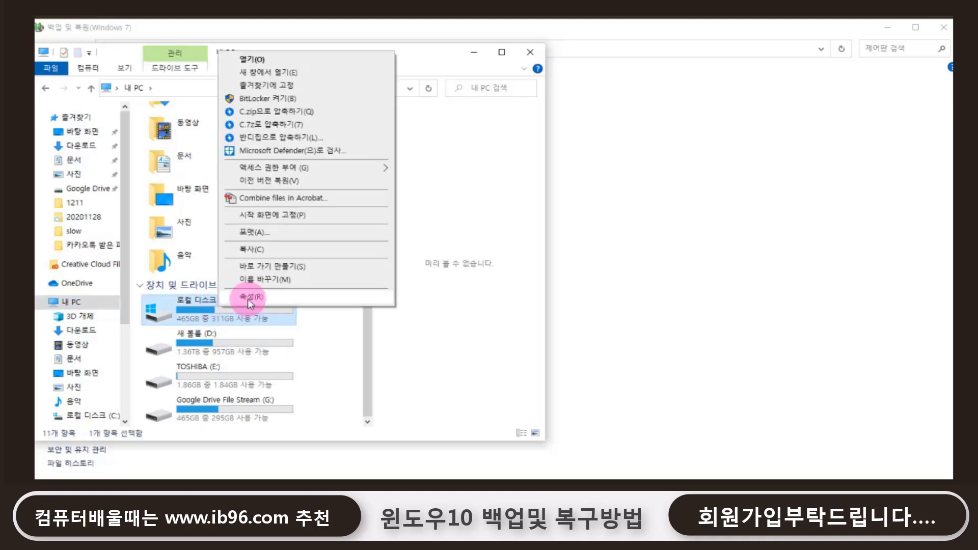
click(247, 299)
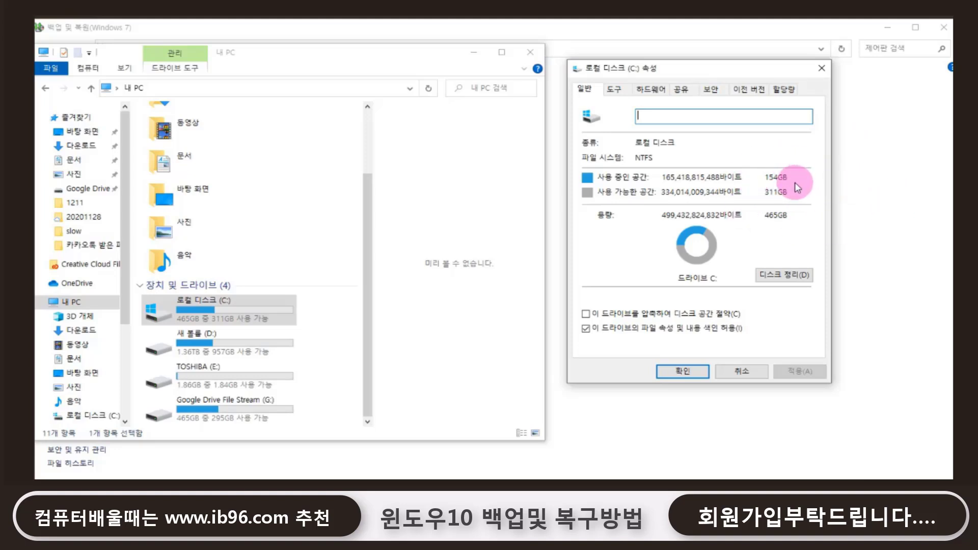
click(748, 374)
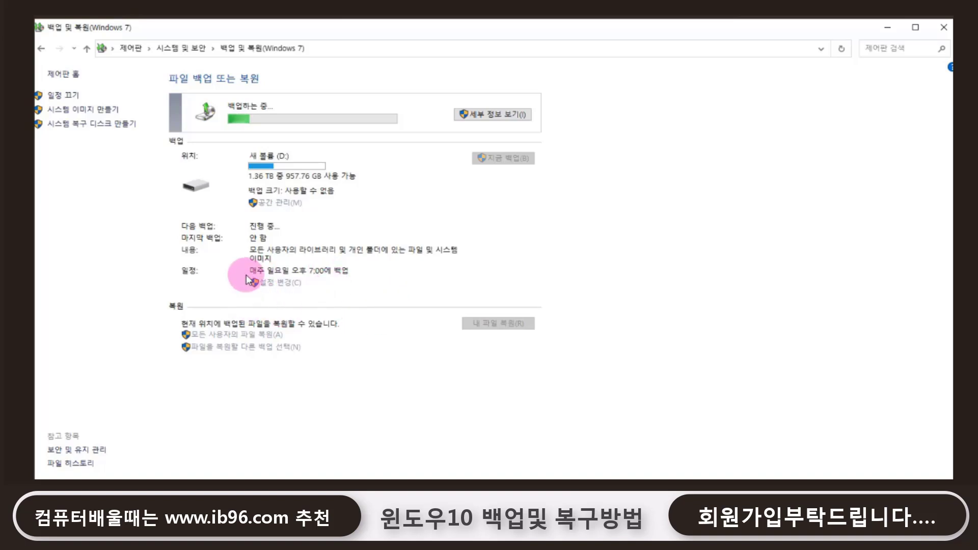
key(super+e)
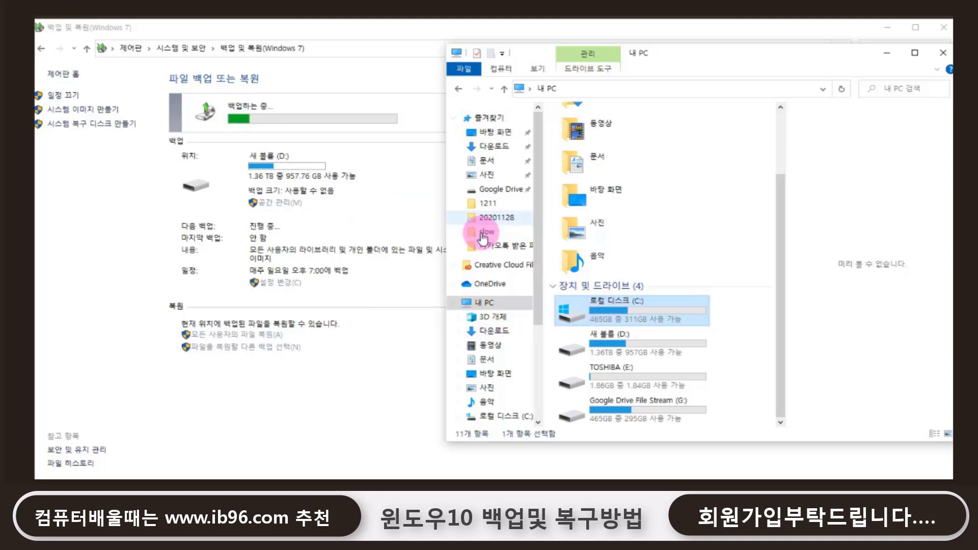
click(943, 52)
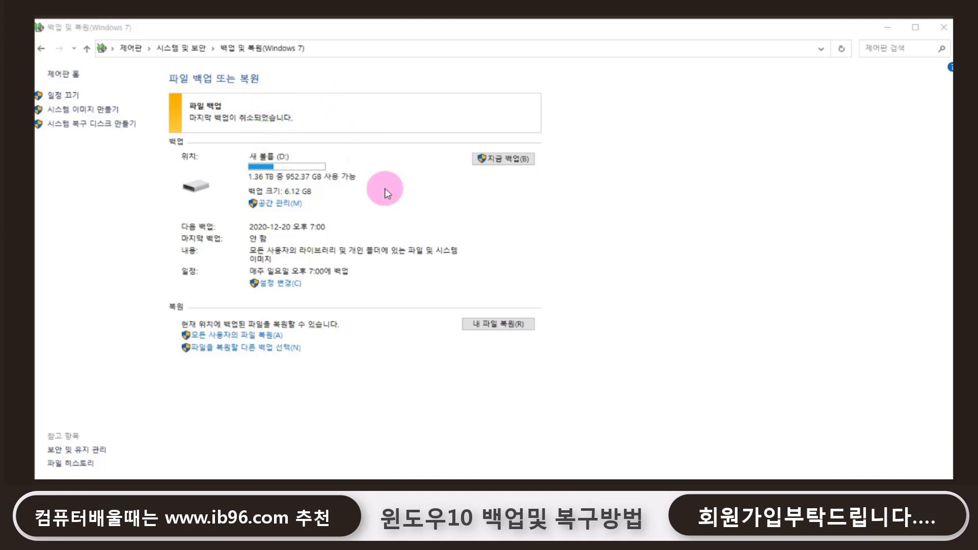
Step: Examine the backup dates and display-period options offered for restoring files, and leave the file restore wizard without restoring
click(488, 326)
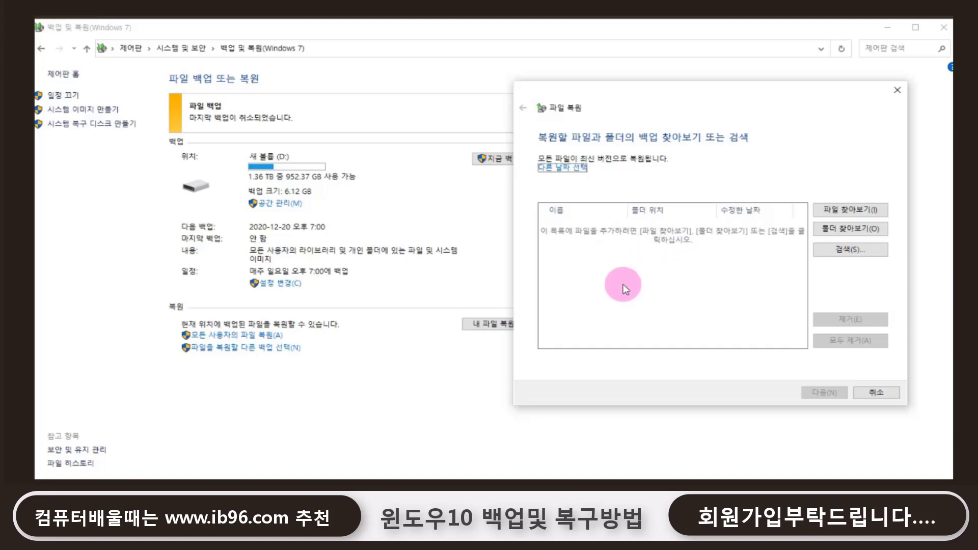
click(694, 235)
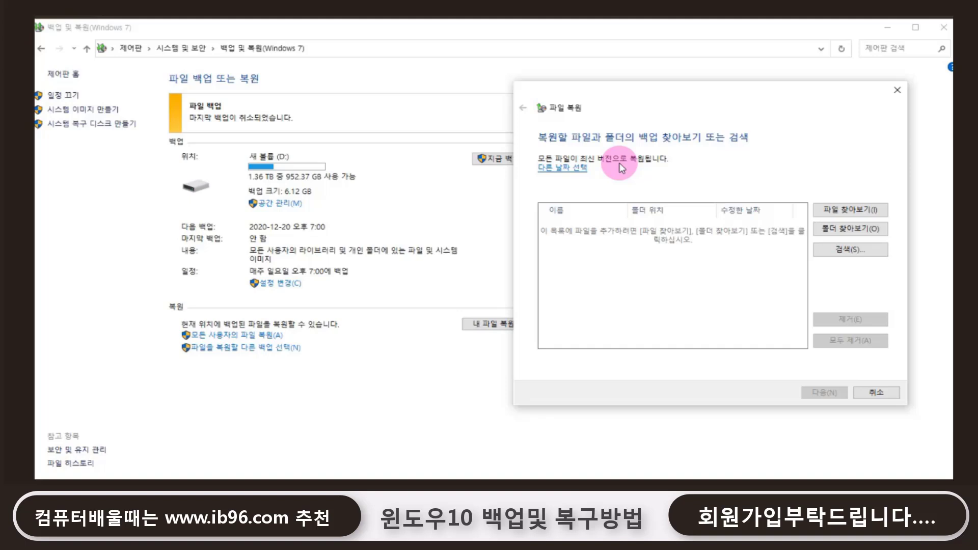
click(564, 172)
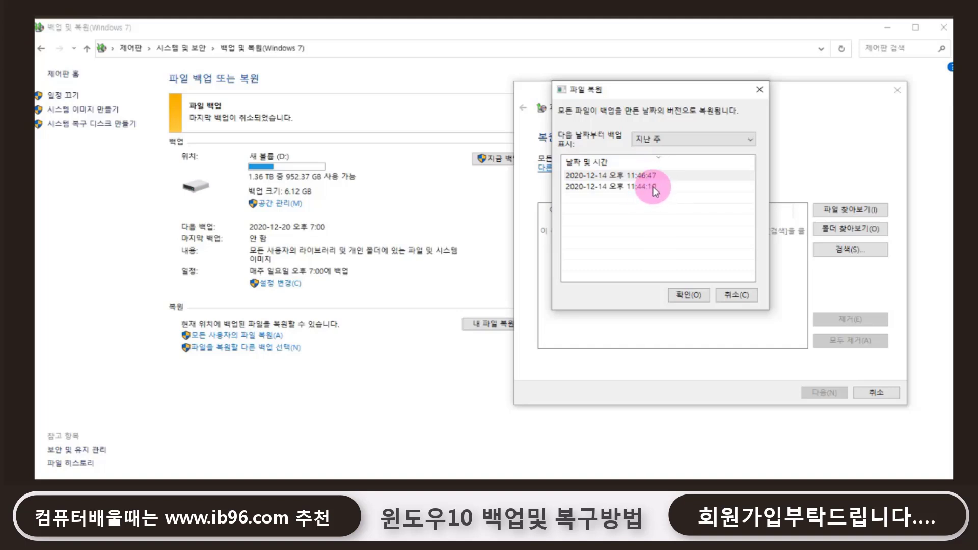
click(654, 189)
click(654, 176)
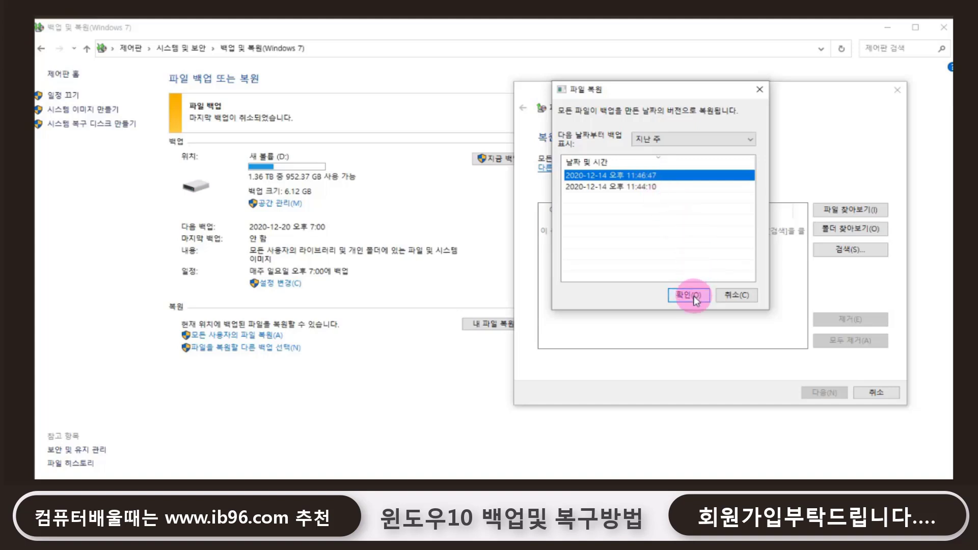
click(670, 139)
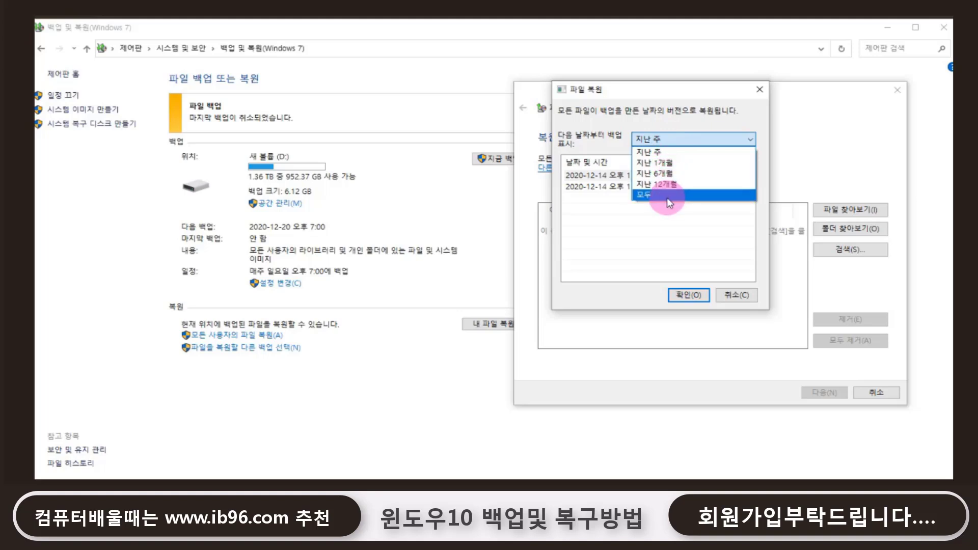
click(669, 178)
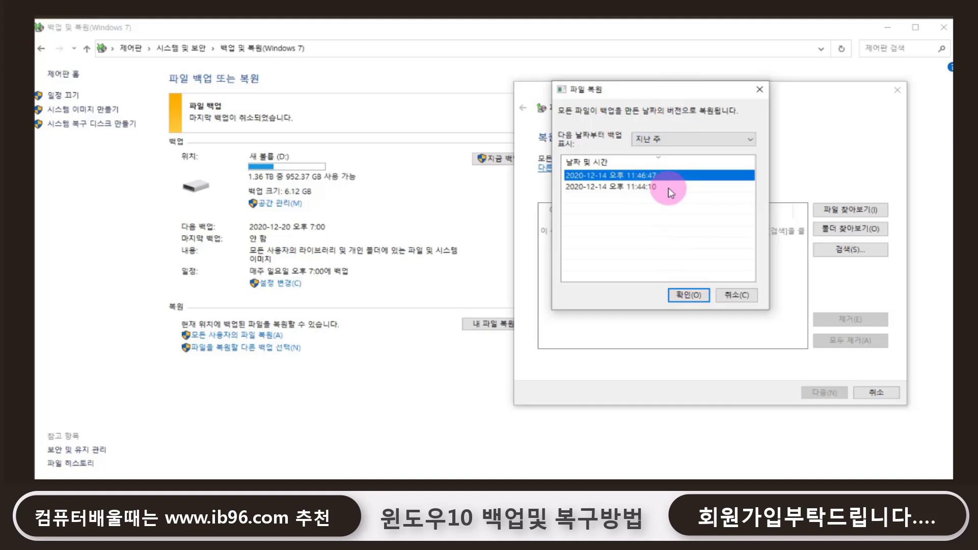
click(669, 187)
click(740, 295)
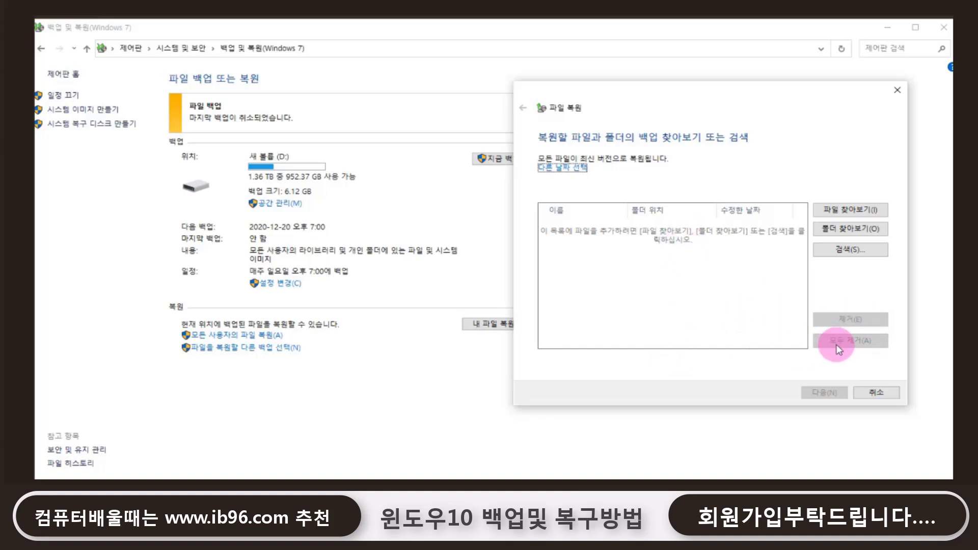
click(881, 393)
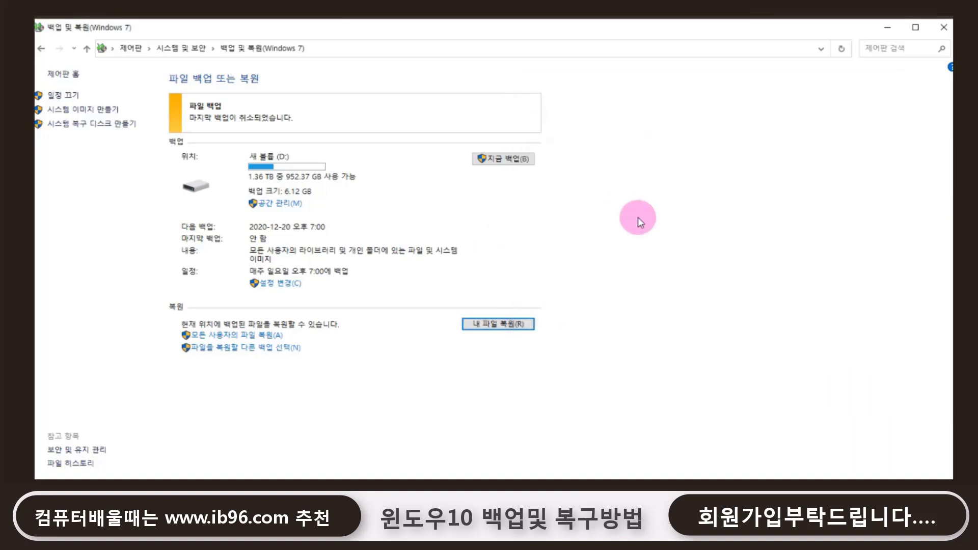
Step: Check the space on 새 볼륨 (D:) in File Explorer and return to the backup and restore page
click(473, 491)
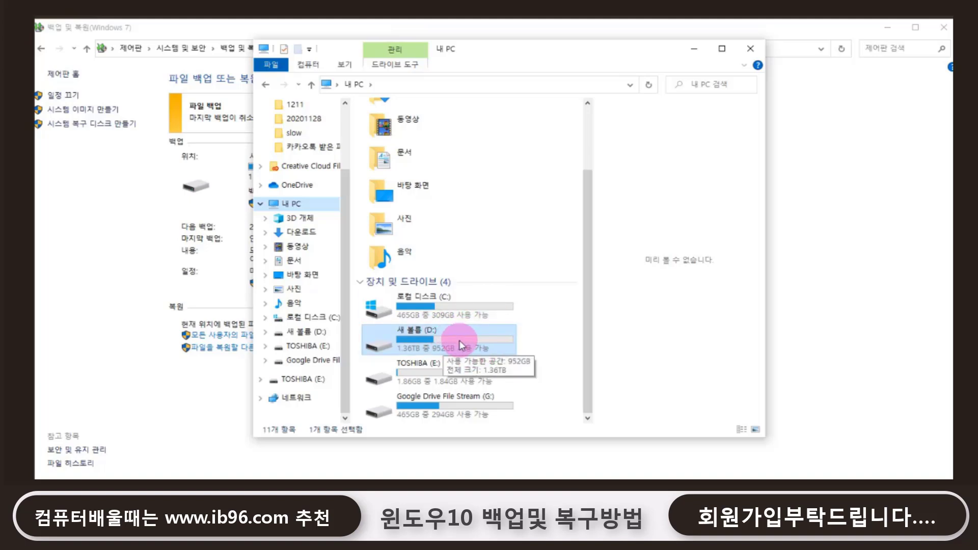
click(819, 229)
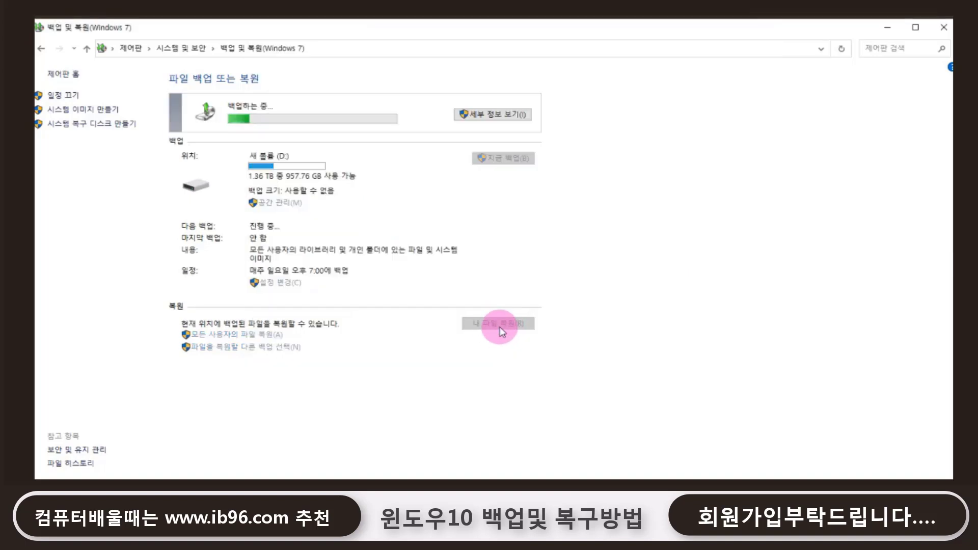